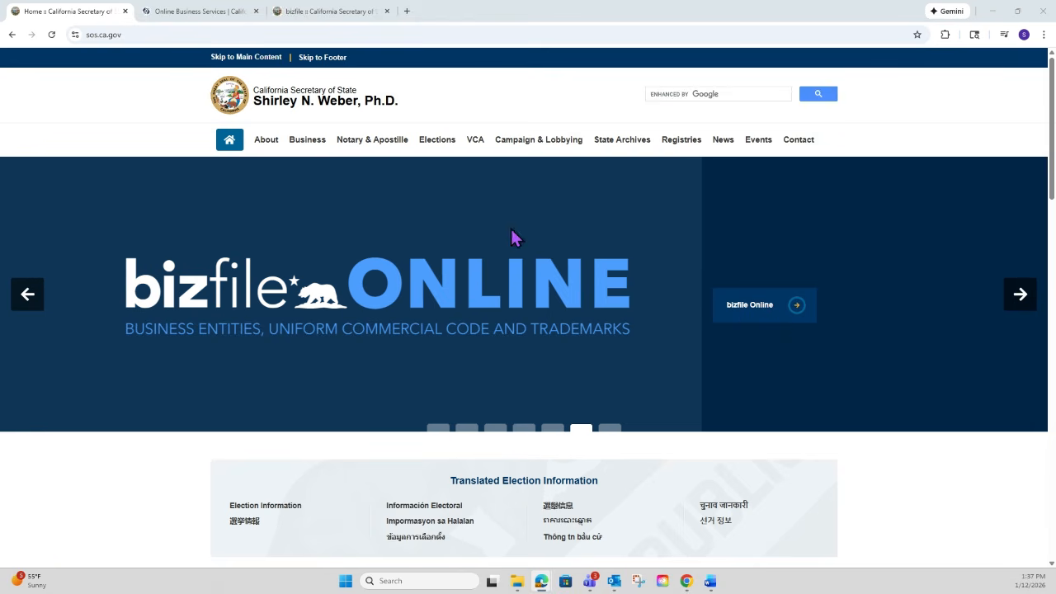
# In bizfile Online, open the Election to Terminate - CA LLC amendment form for the business record TEST LIMITED LIABILITY CO
pyautogui.click(221, 15)
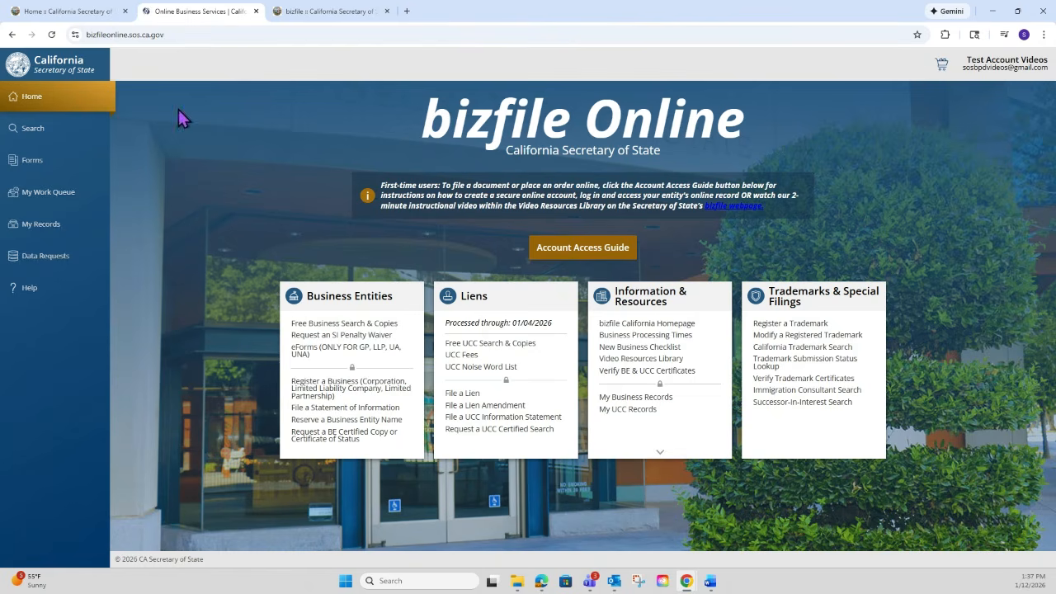
pyautogui.click(73, 229)
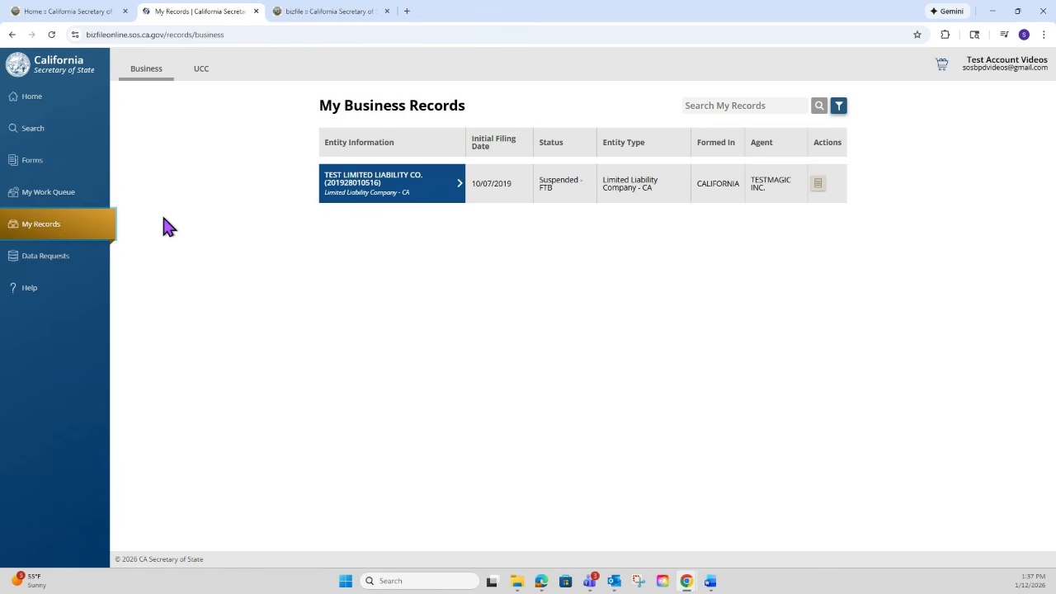
pyautogui.click(432, 197)
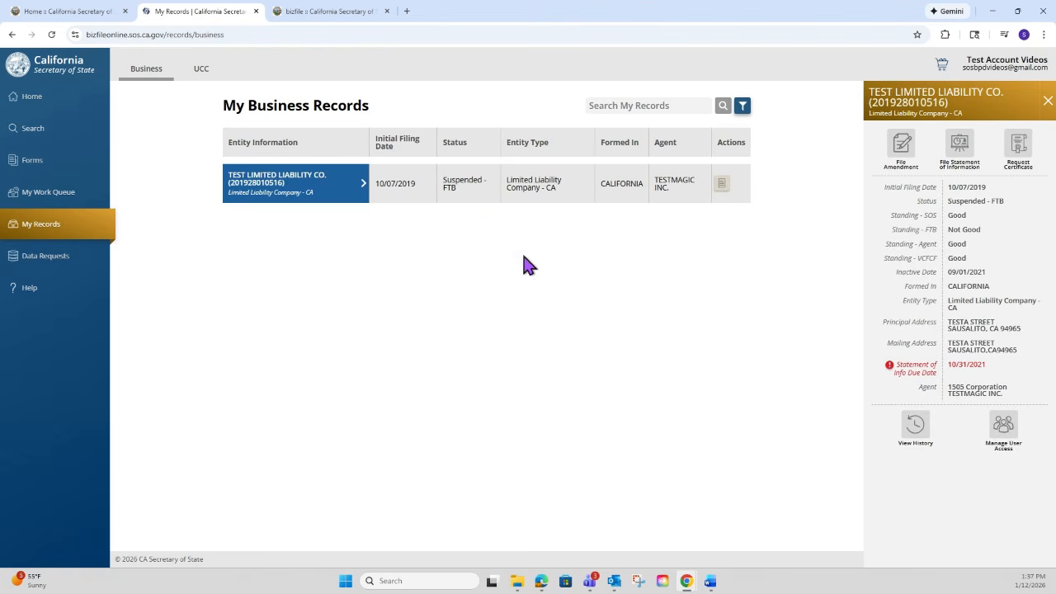
pyautogui.click(911, 161)
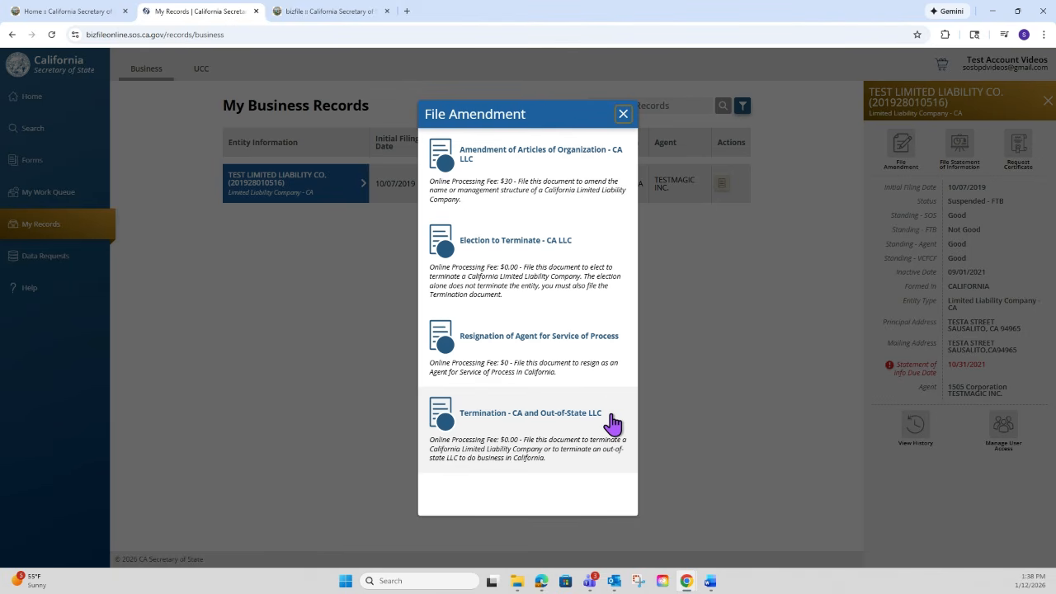
pyautogui.click(617, 294)
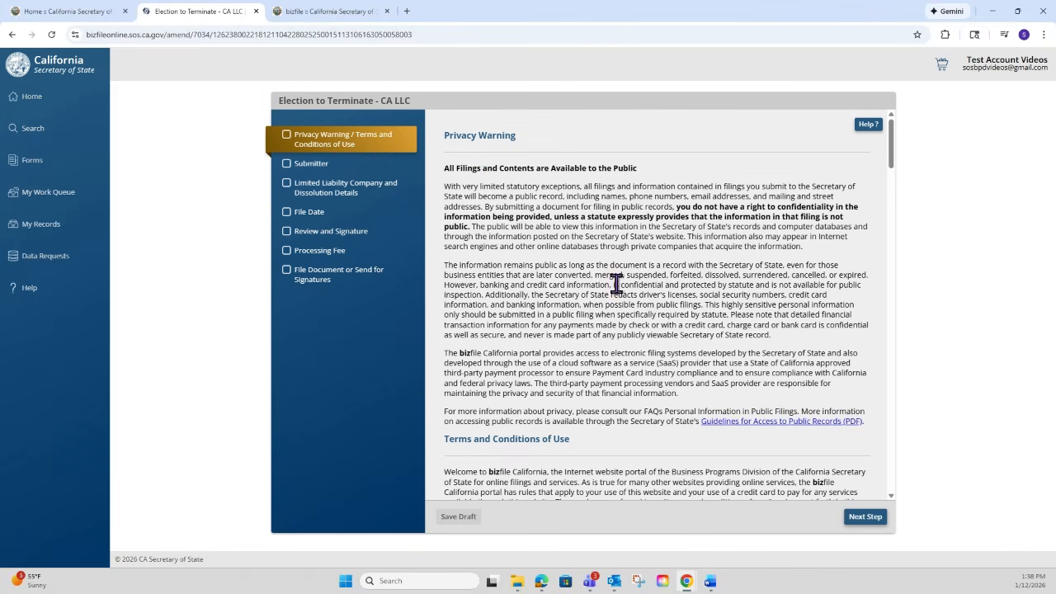
# Review the Submitter, Limited Liability Company and Dissolution Details, and File Date sections of the Election to Terminate form
pyautogui.click(387, 169)
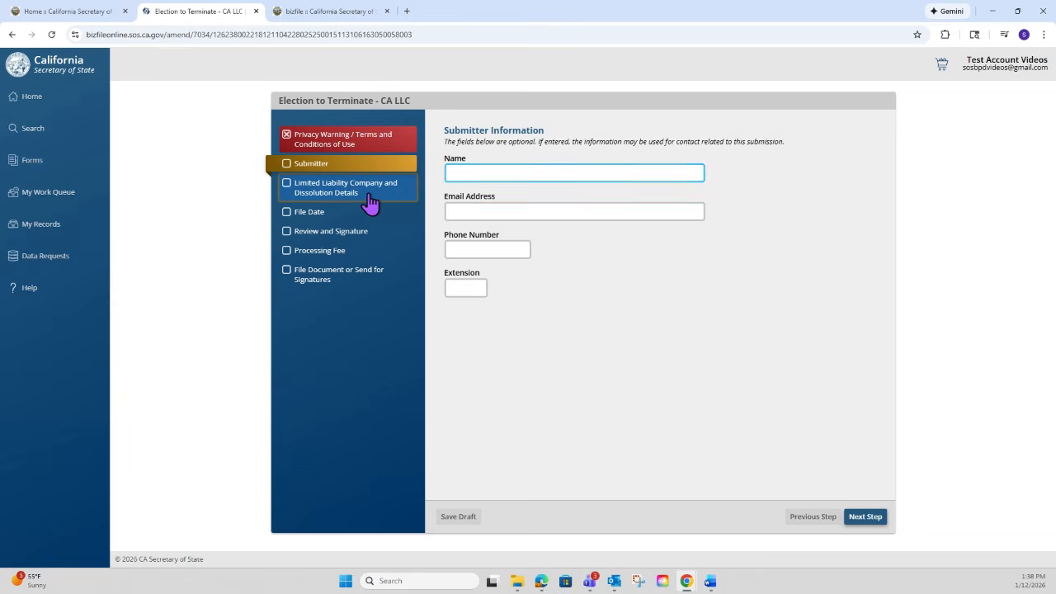
pyautogui.click(371, 204)
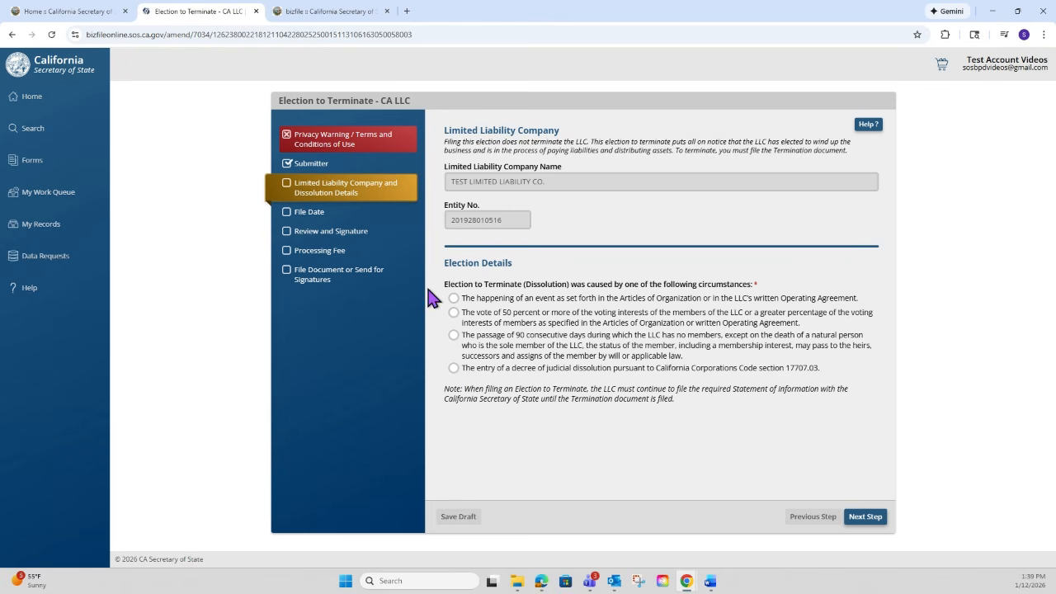
pyautogui.click(374, 228)
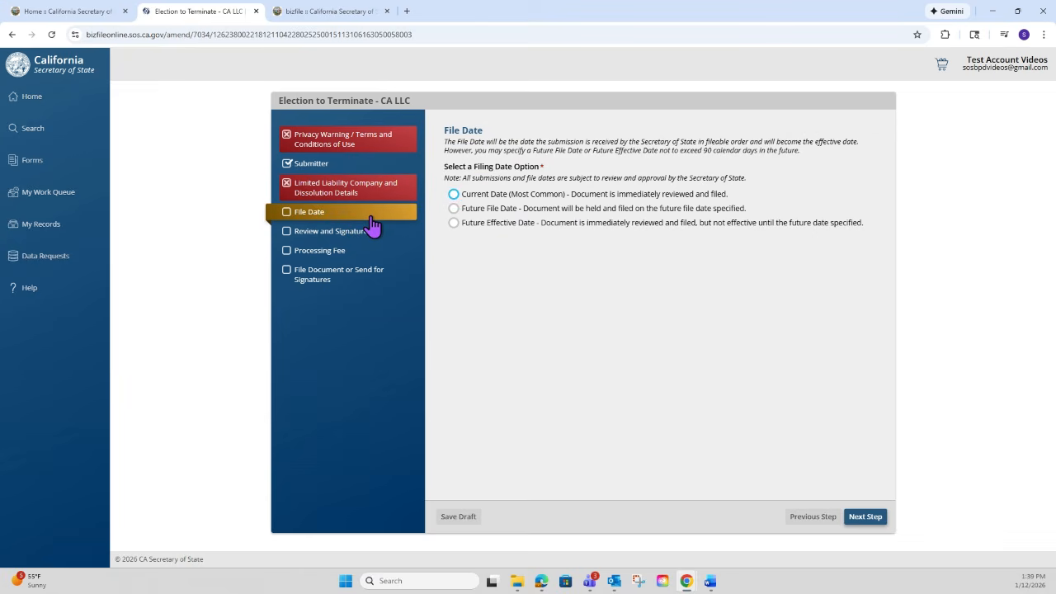
pyautogui.click(453, 195)
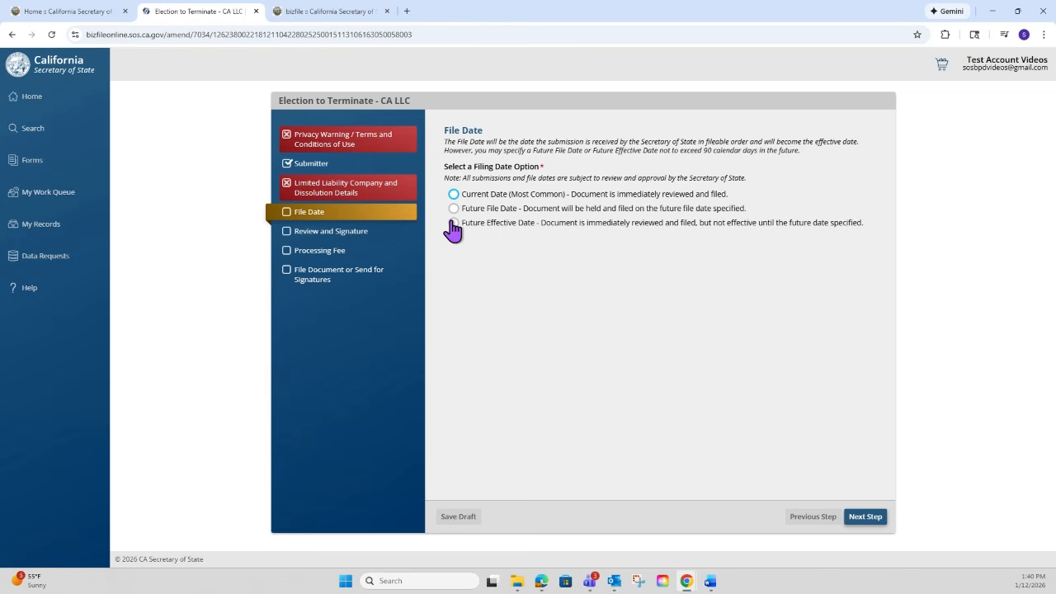
# Compare the One Signature and Multiple Signatures options in the Review and Signature section, finishing on One Signature
pyautogui.click(388, 237)
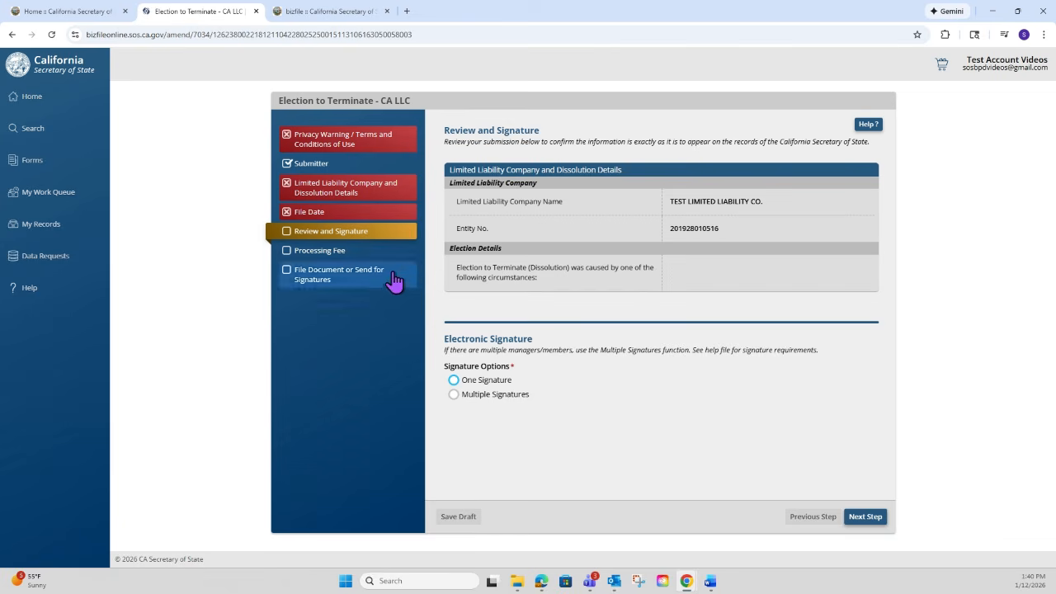
pyautogui.click(455, 382)
pyautogui.scroll(-1, 456, 387)
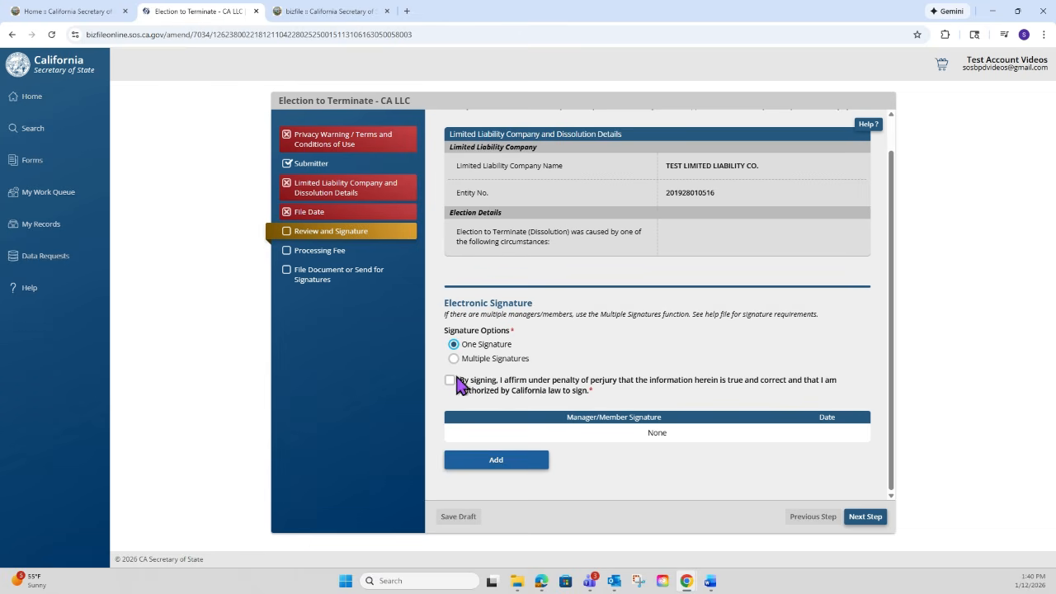
pyautogui.click(455, 358)
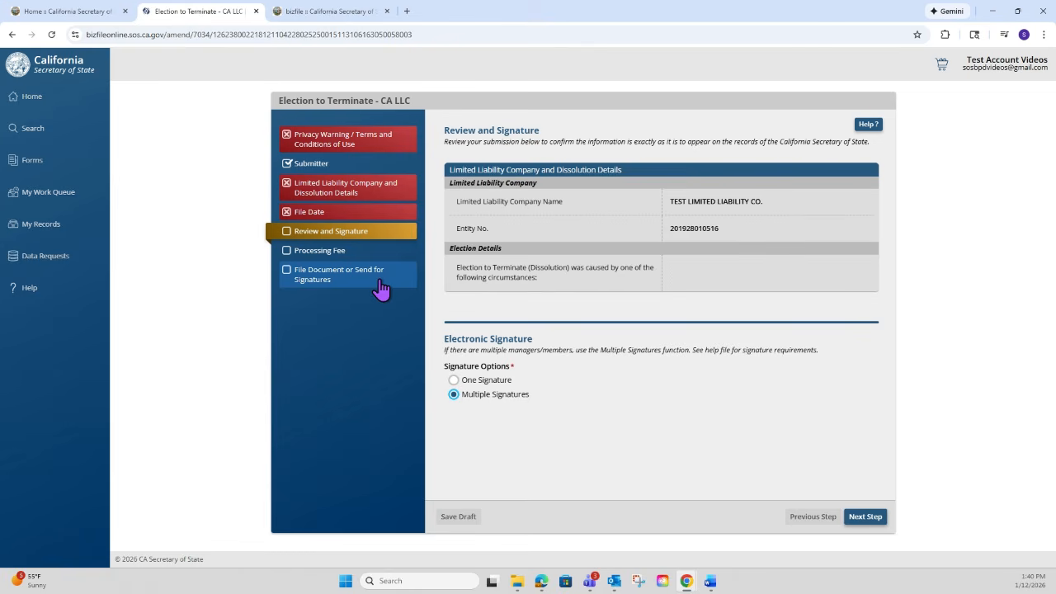
pyautogui.click(453, 380)
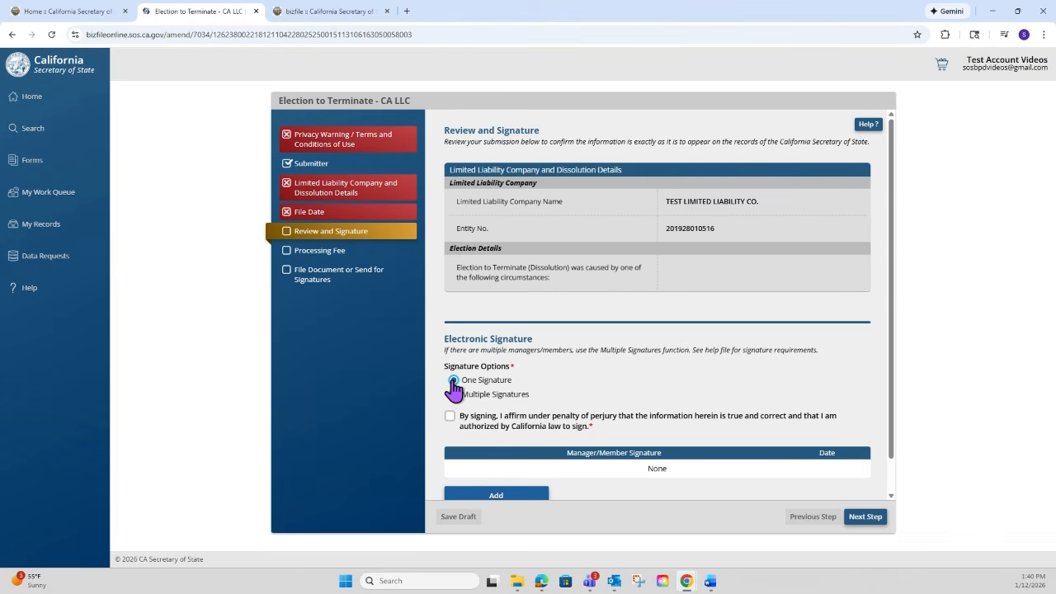
# View the File Document or Send for Signatures section, and exit the Election to Terminate form to the business records without saving
pyautogui.click(390, 289)
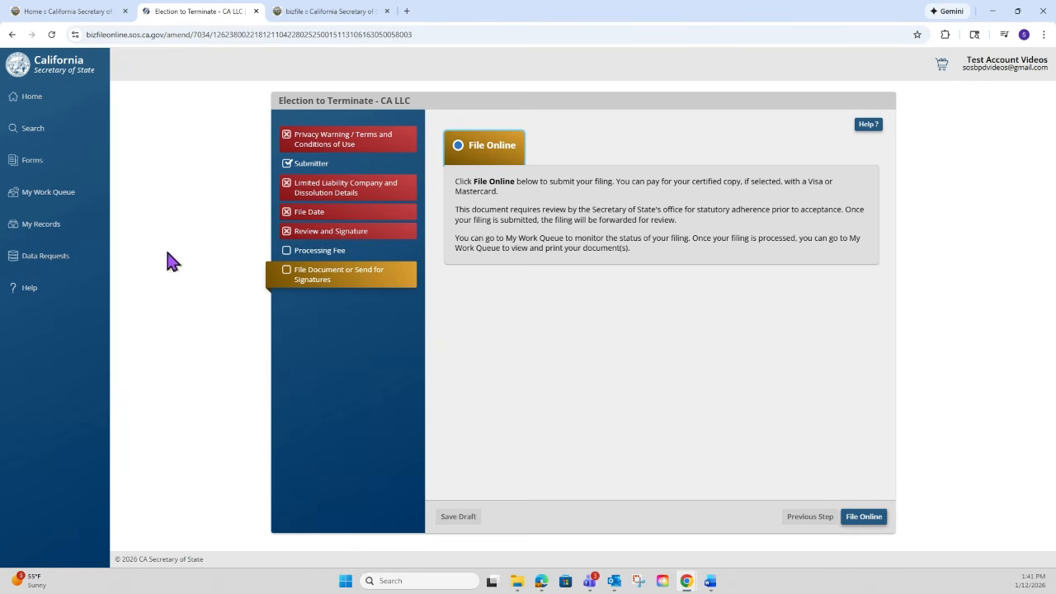
pyautogui.click(79, 231)
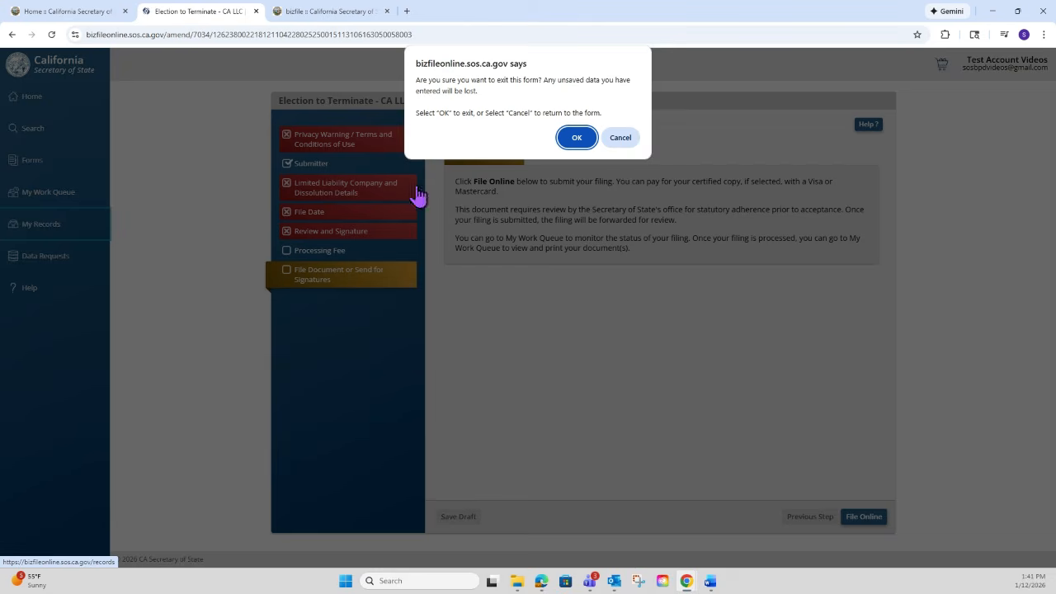
pyautogui.click(578, 138)
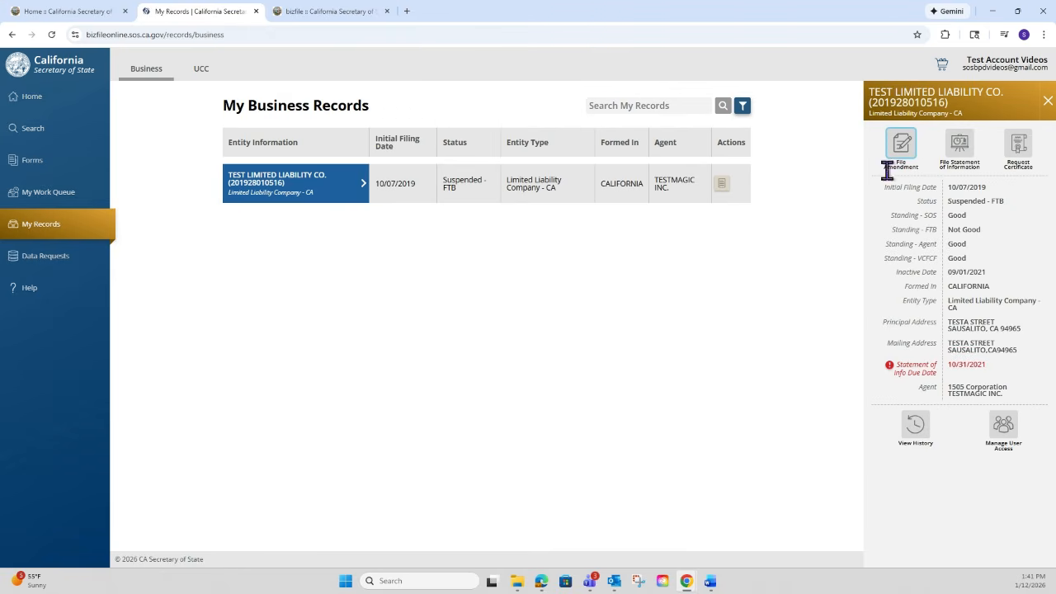
# Open the Termination - CA and Out-of-State LLC amendment form and review its Limited Liability Company, Dissolution and Required Statements section
pyautogui.click(899, 147)
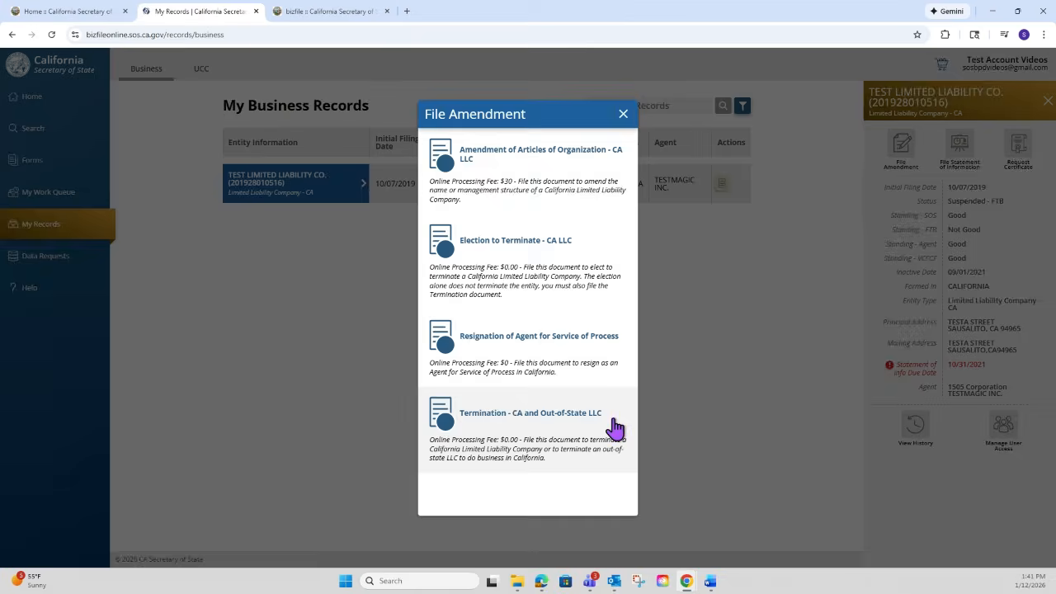
pyautogui.click(614, 427)
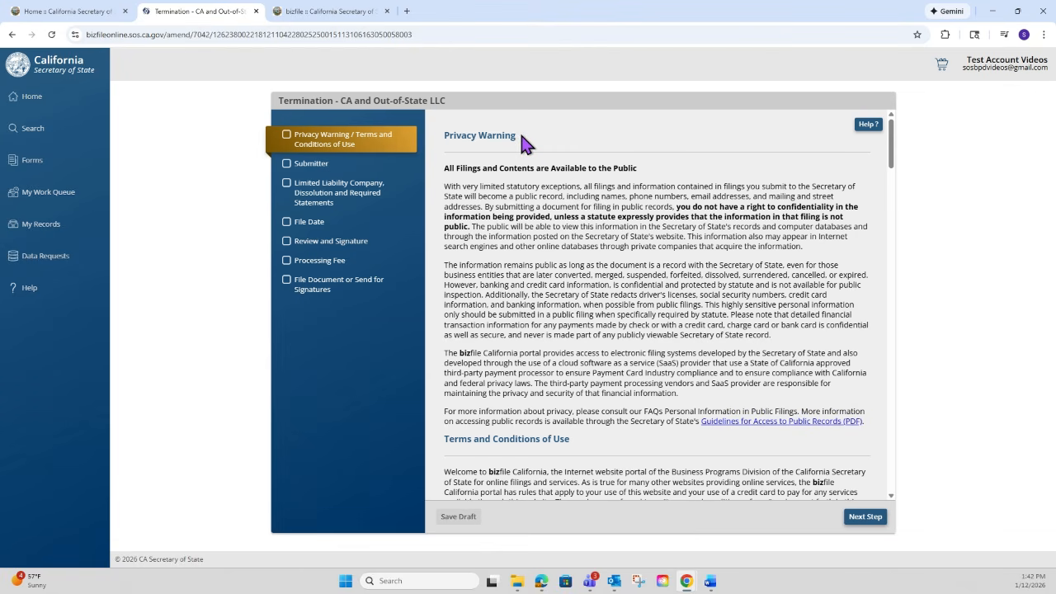
pyautogui.click(387, 198)
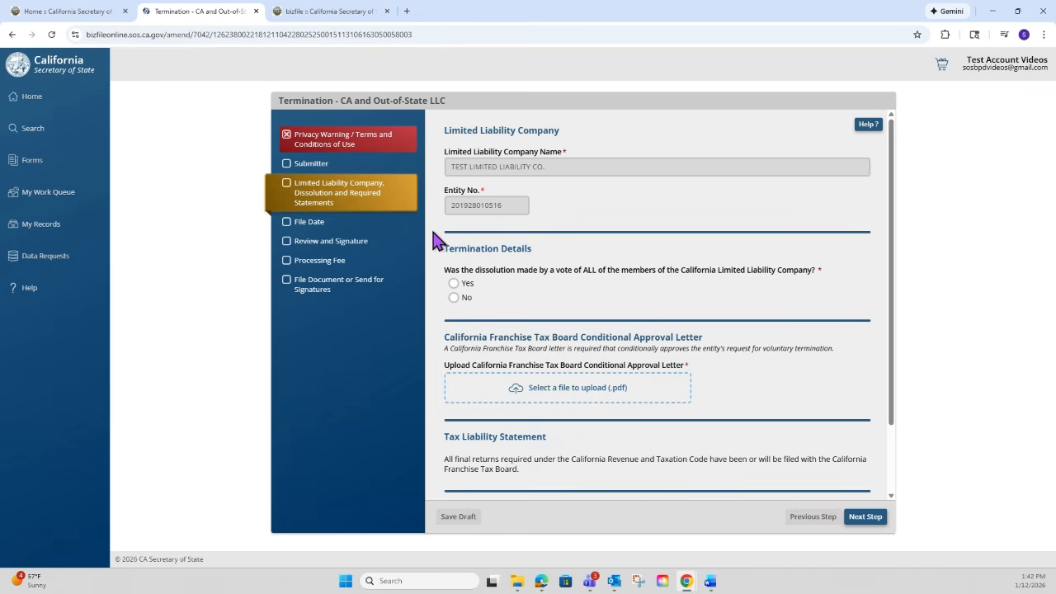
pyautogui.scroll(-2, 438, 247)
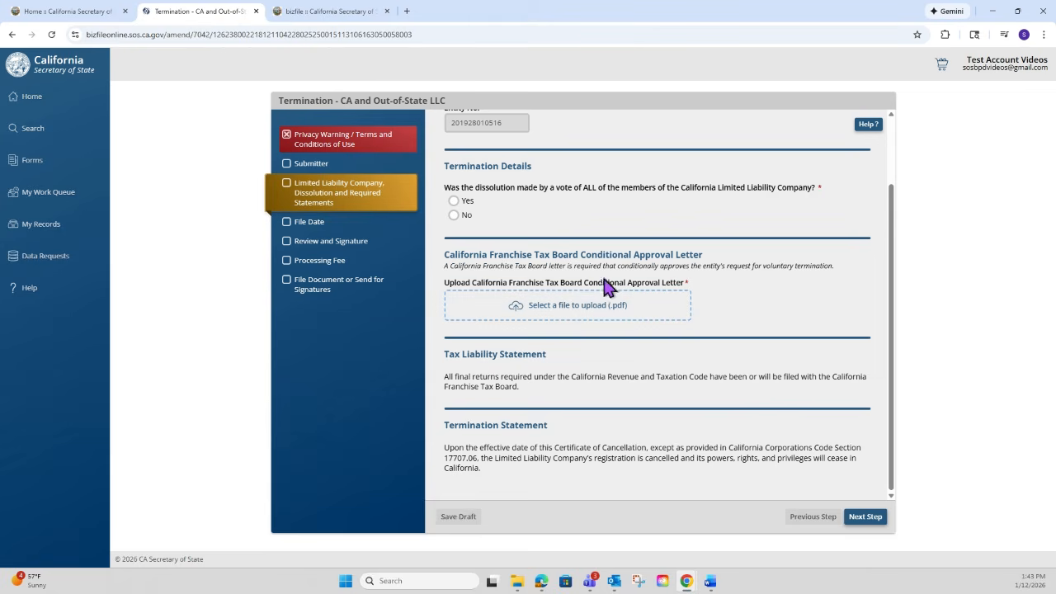
# View the Termination form's File Date section and choose One Signature in its Review and Signature section
pyautogui.click(377, 231)
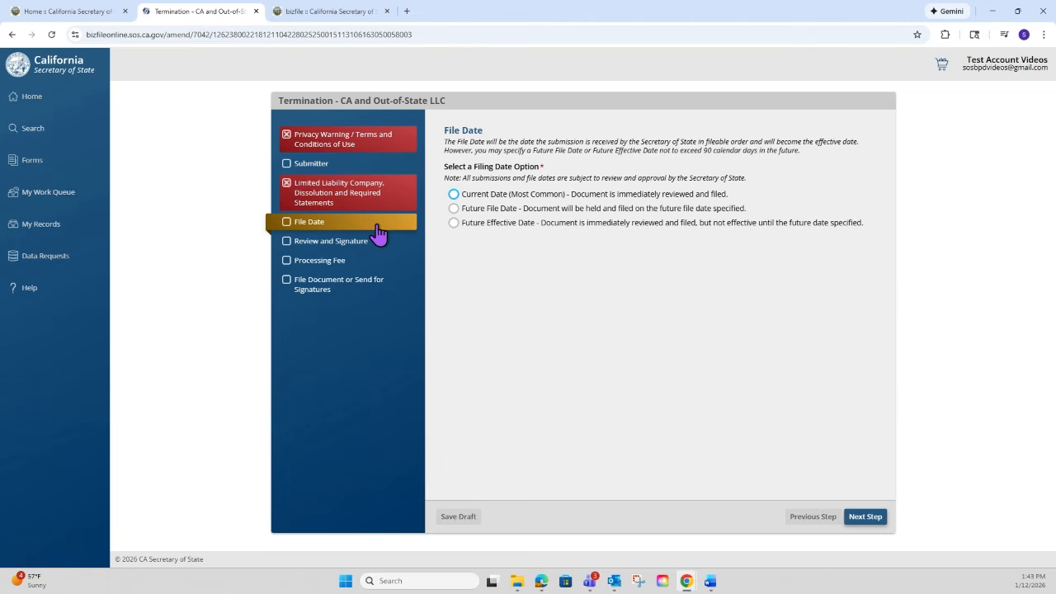
pyautogui.click(382, 247)
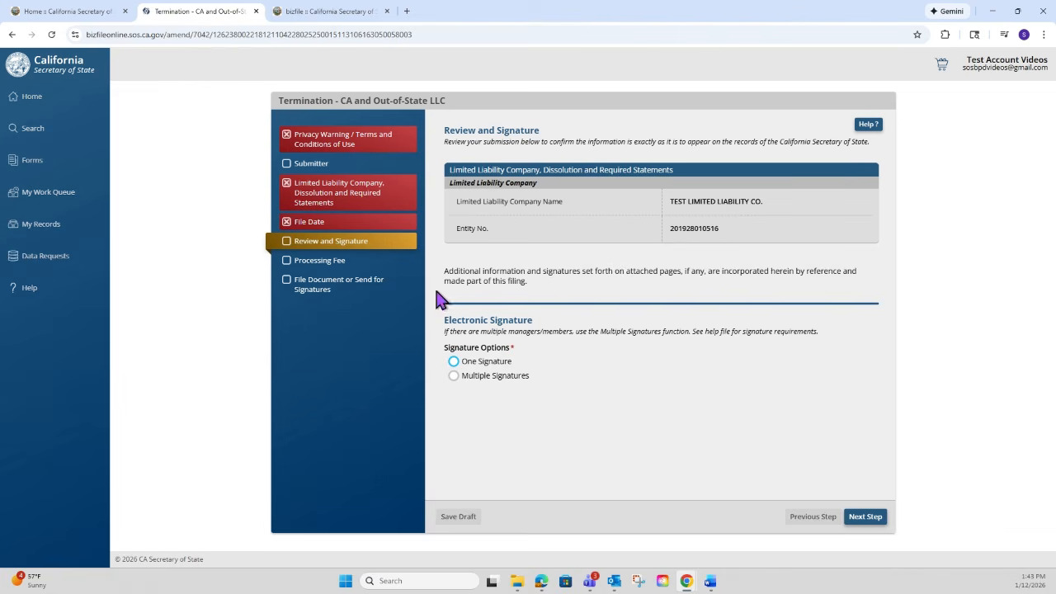
pyautogui.click(453, 362)
pyautogui.click(454, 362)
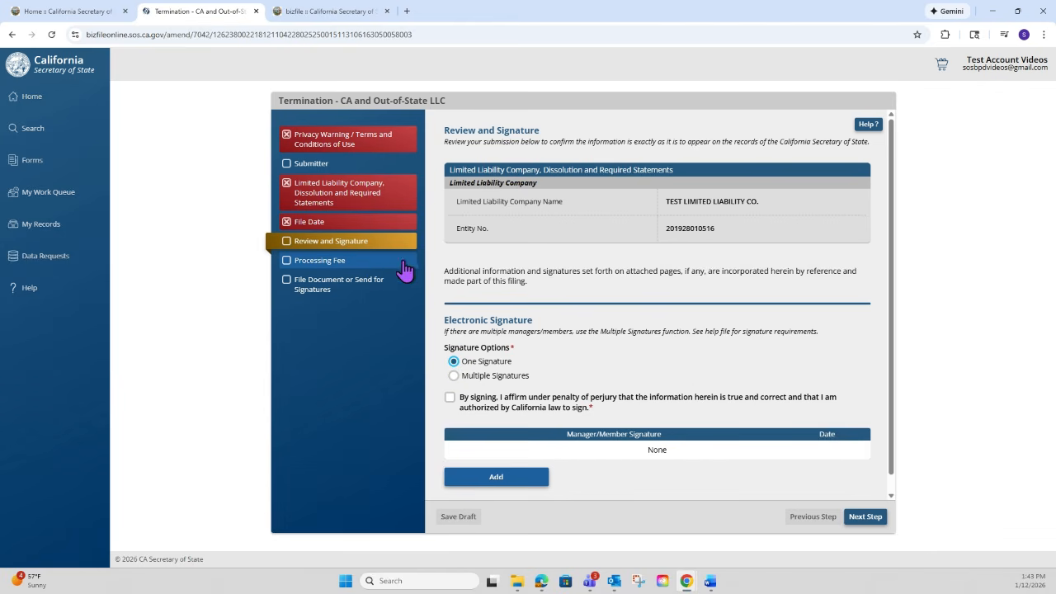
# View the Termination form's File Document or Send for Signatures section, and exit the form to the business records without saving
pyautogui.click(378, 303)
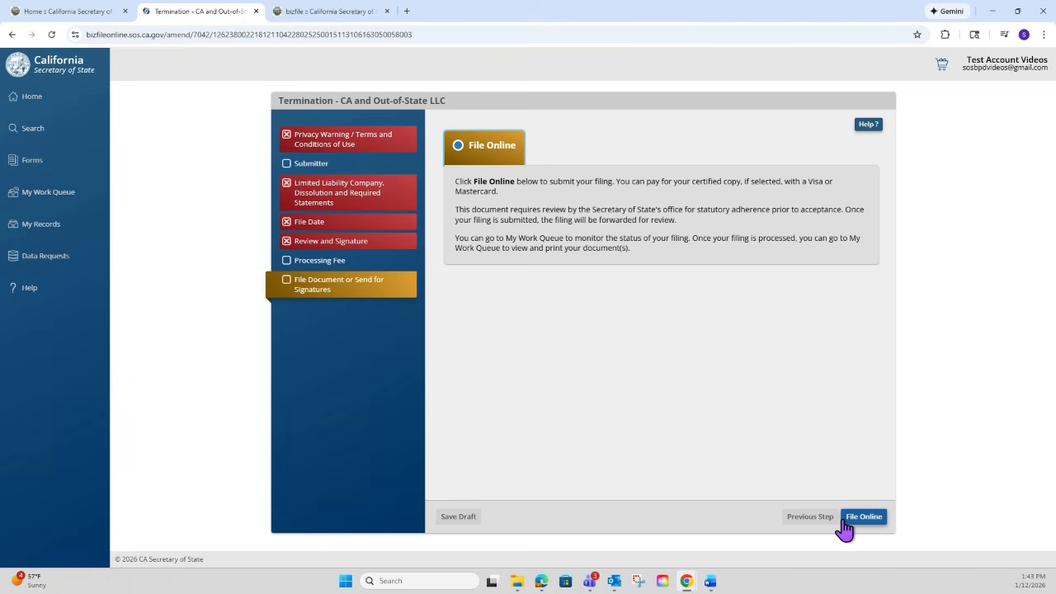
pyautogui.click(81, 227)
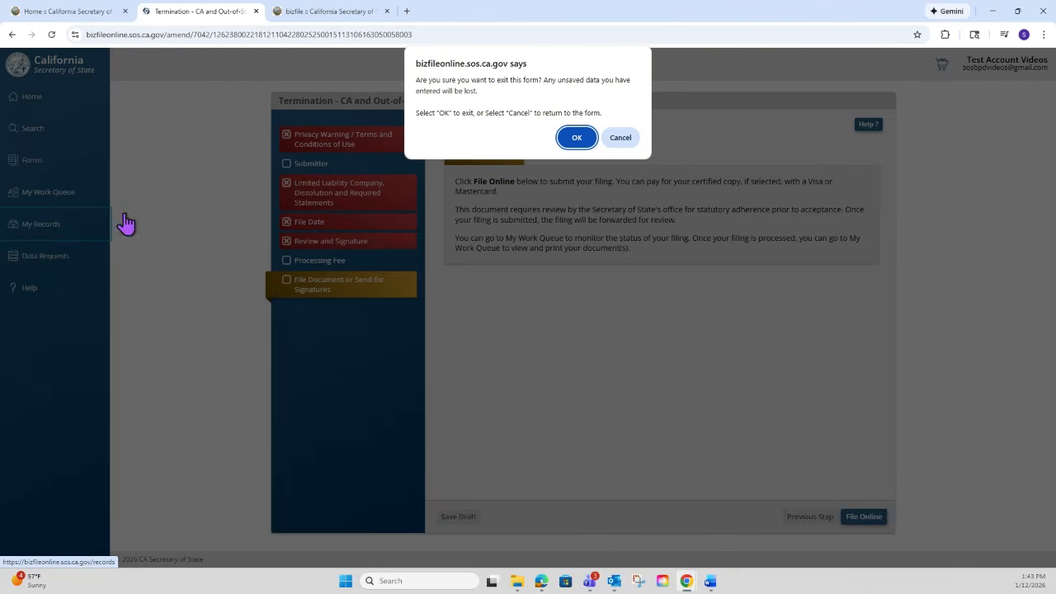
pyautogui.click(586, 138)
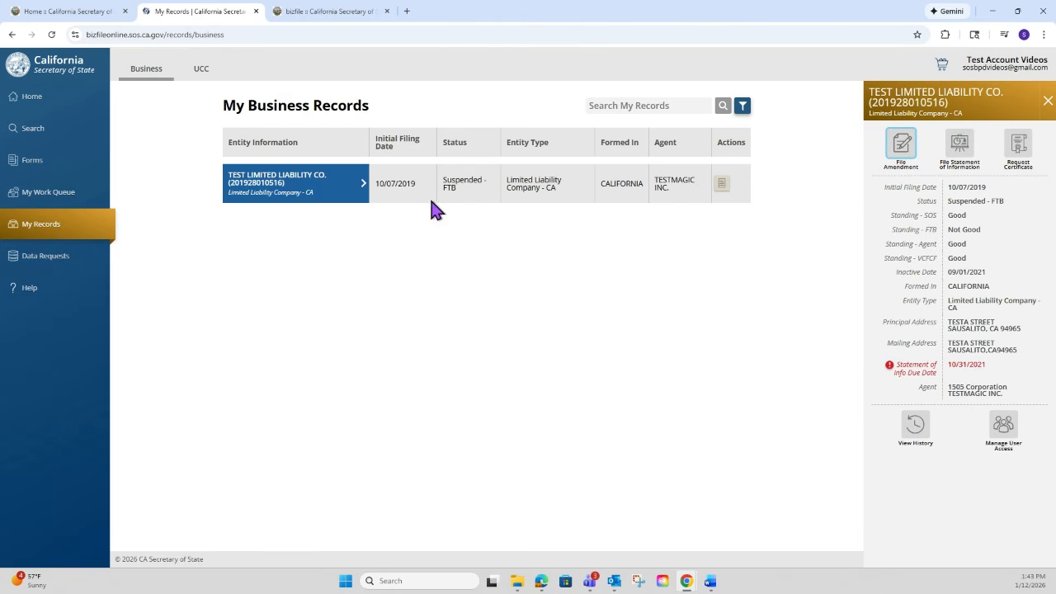
# Switch to the Secretary of State's bizfile web page and browse down to the Video Resources Library link
pyautogui.click(362, 11)
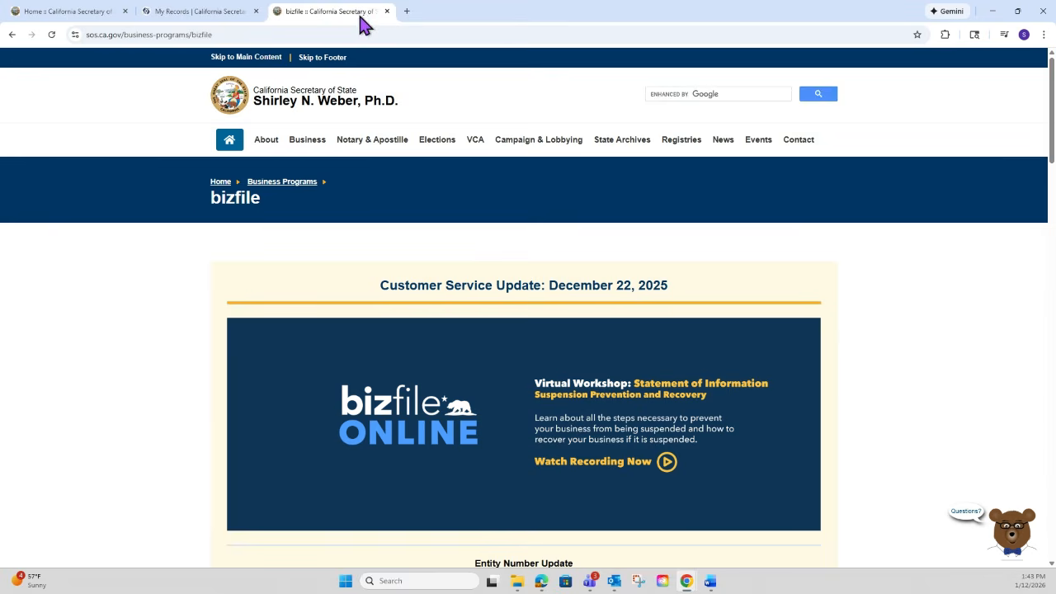
pyautogui.scroll(-5, 182, 240)
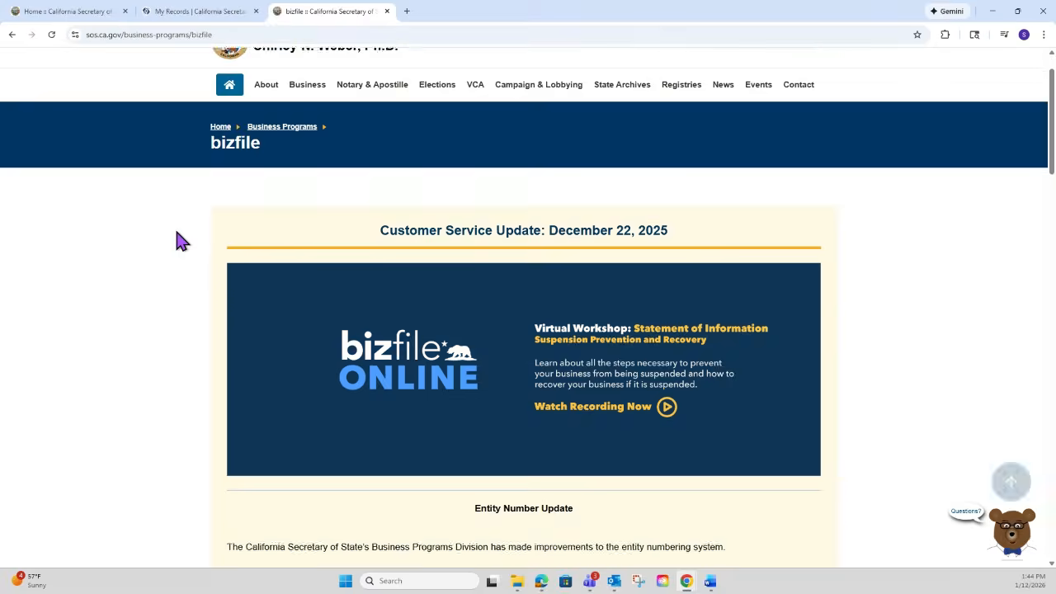
pyautogui.scroll(-5, 182, 245)
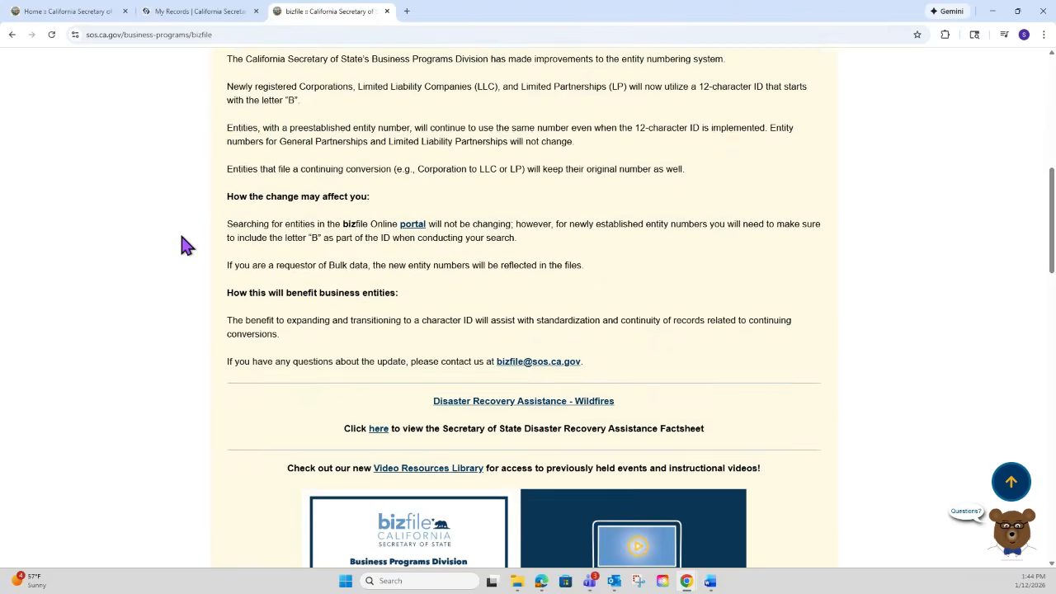